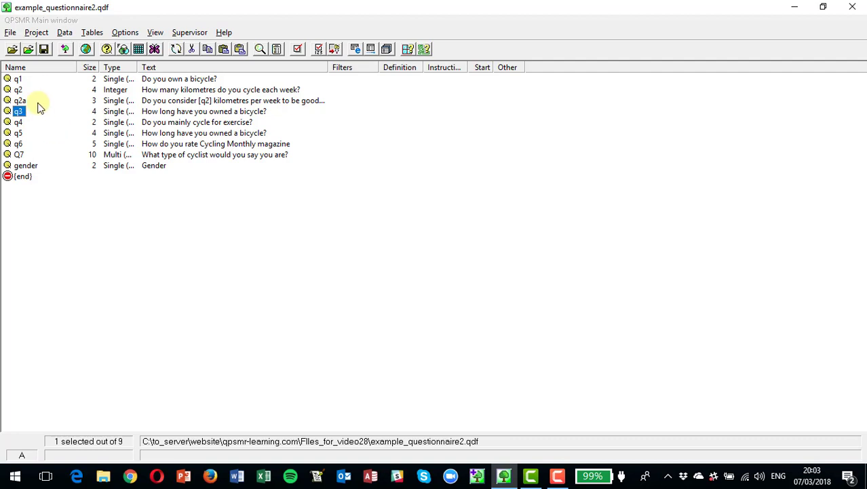
# Create a random question group named RANDOM1 with q3 as its first set.
pyautogui.click(36, 31)
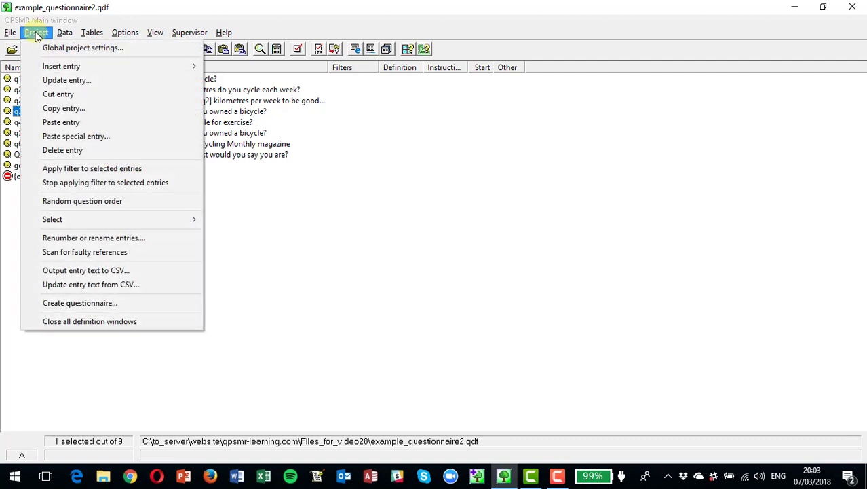
pyautogui.click(93, 203)
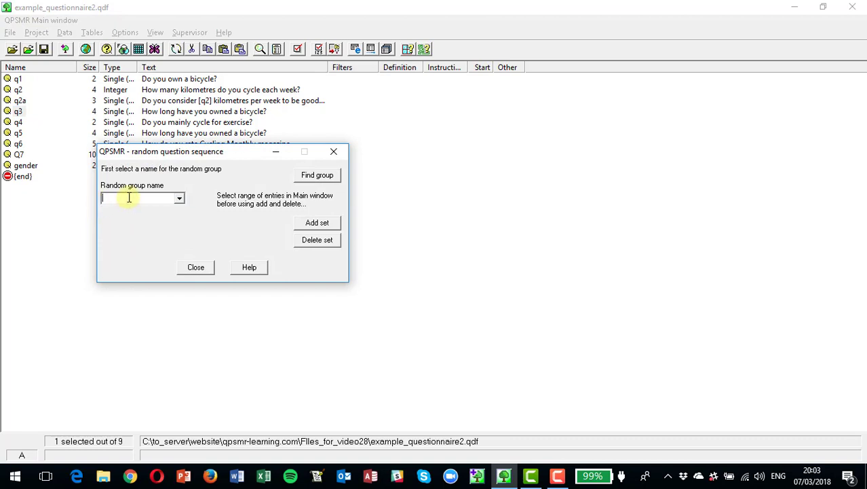
pyautogui.write('RANDOM1')
pyautogui.click(324, 224)
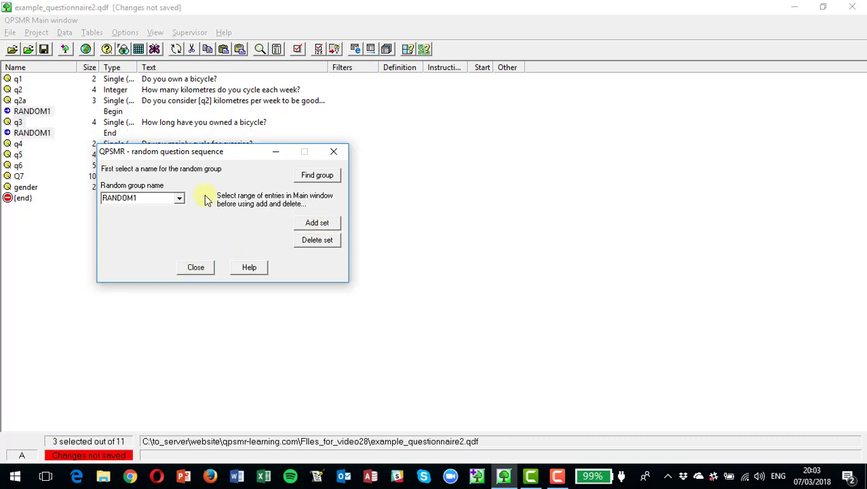
# Add q4 as a second set of random group RANDOM1 and save the questionnaire.
pyautogui.click(18, 144)
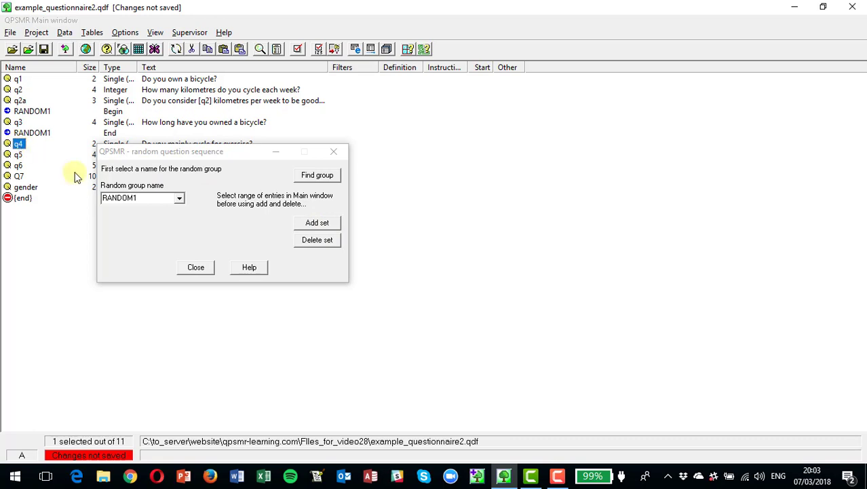
pyautogui.click(324, 223)
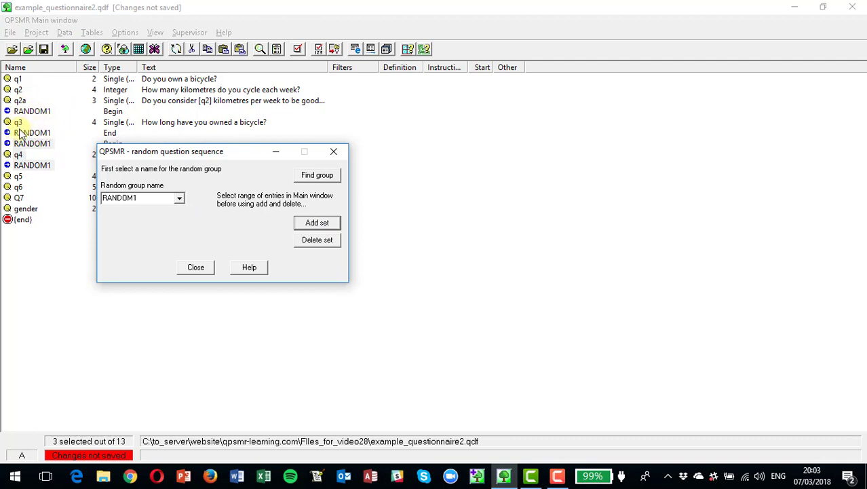
pyautogui.click(195, 267)
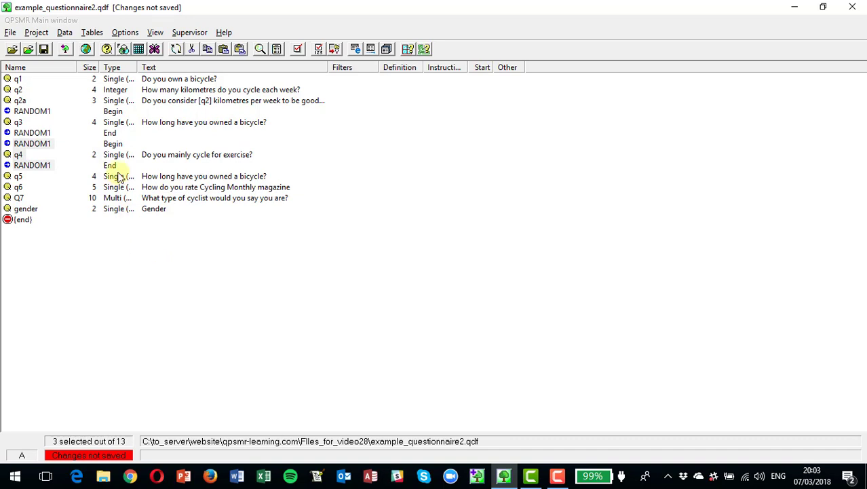
pyautogui.click(43, 49)
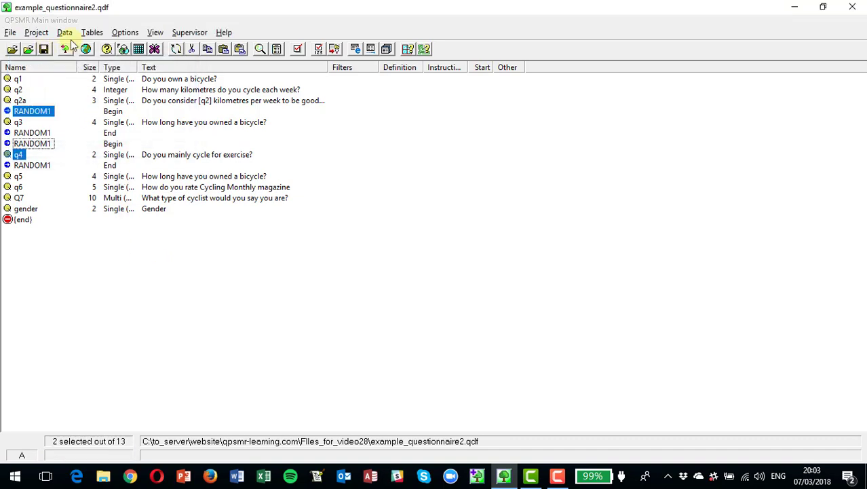
# Start a CAPI test interview with serial number 1, answering q1 Yes, q2 21 kilometres and q2a Maybe.
pyautogui.click(64, 32)
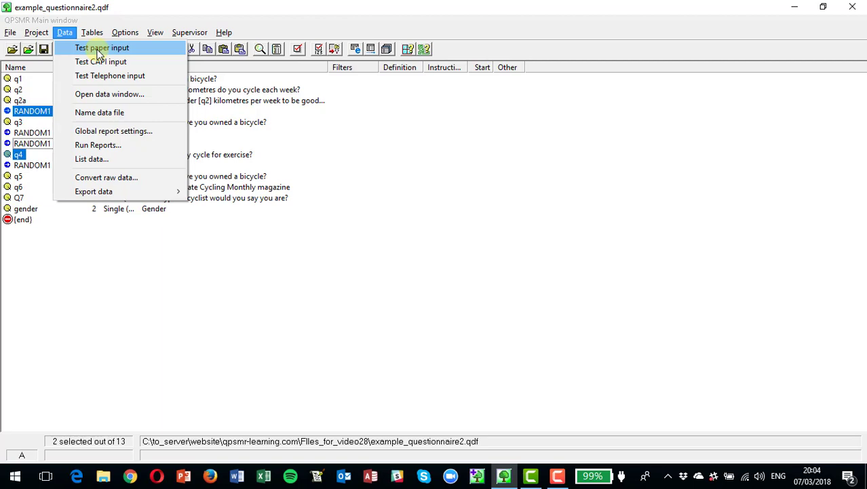
pyautogui.click(99, 62)
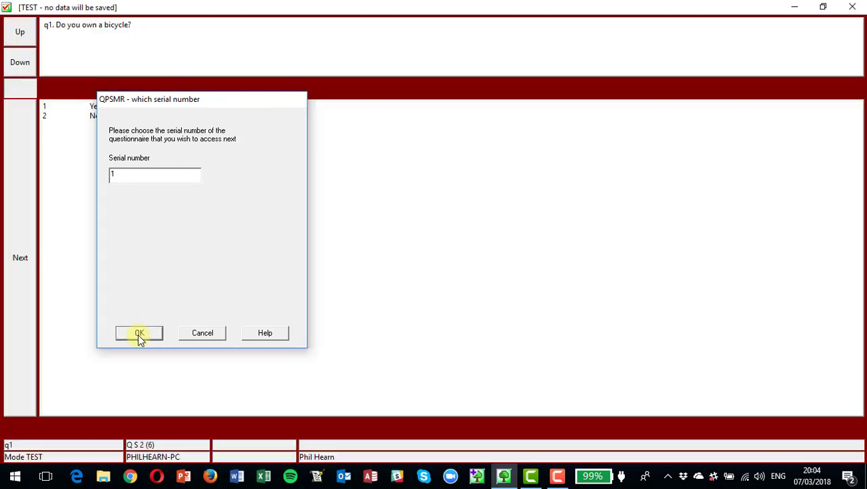
pyautogui.click(139, 334)
pyautogui.press('1')
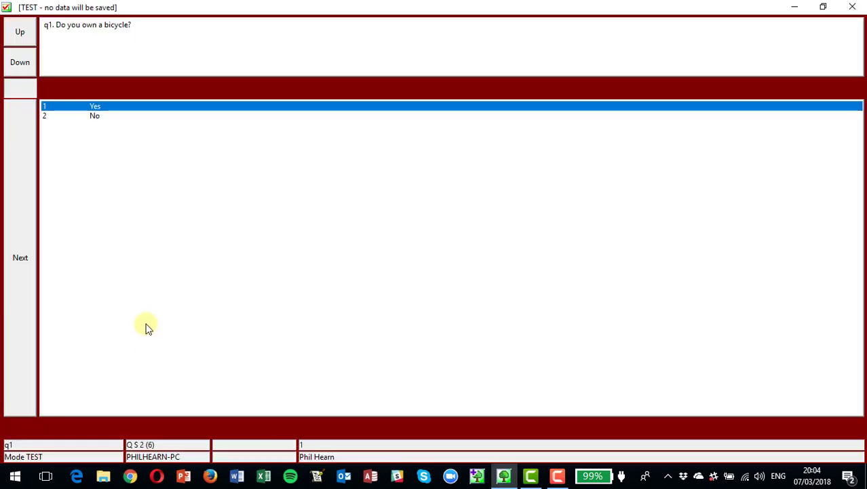
pyautogui.press('Return')
pyautogui.write('21')
pyautogui.press('Return')
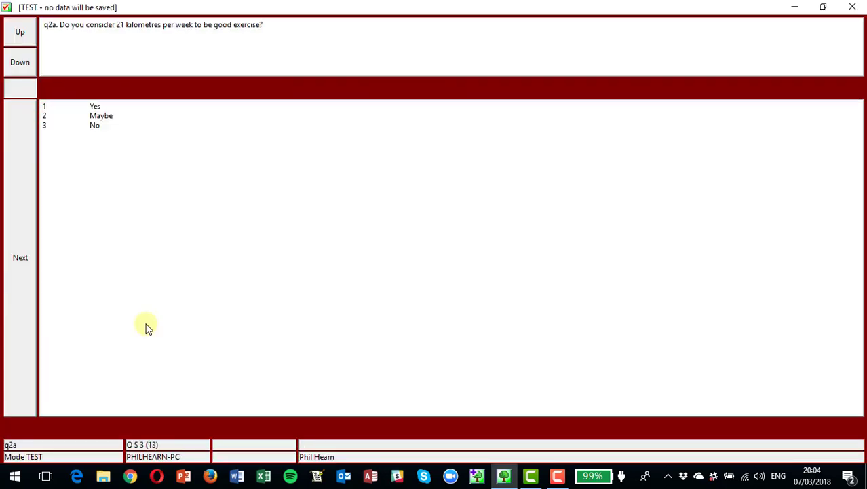
pyautogui.press('2')
pyautogui.press('Return')
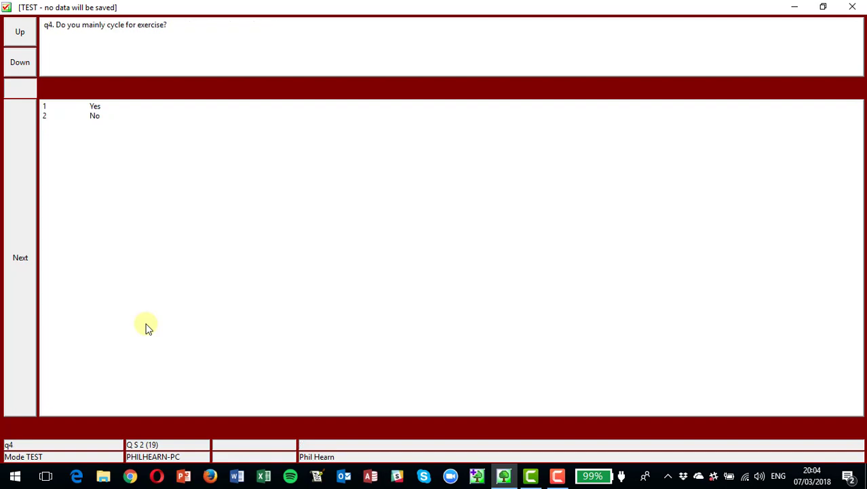
# Answer q4 with No, the following question with option 1, and q5 with Up to 1 year.
pyautogui.press('2')
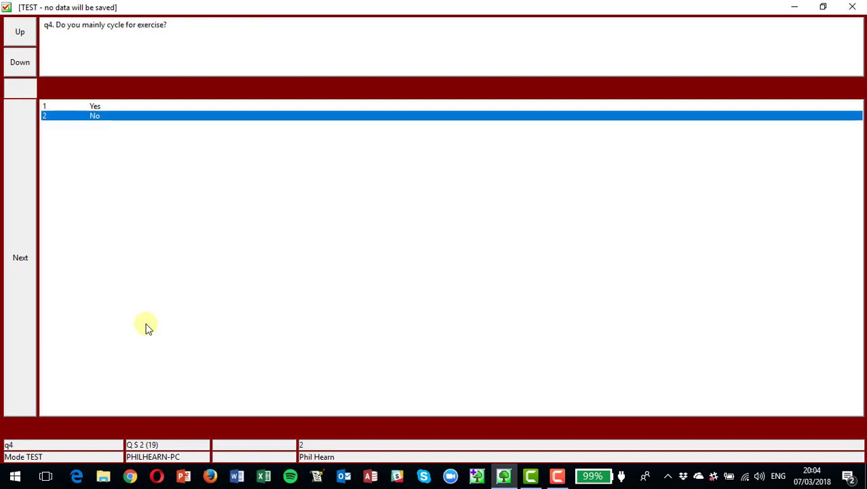
pyautogui.press('Return')
pyautogui.press('1')
pyautogui.press('Return')
pyautogui.press('1')
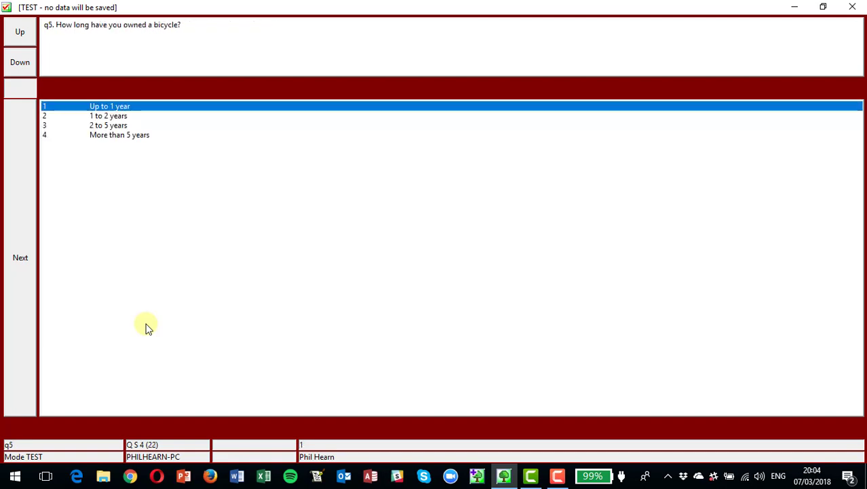
pyautogui.press('Return')
# Complete the first test interview with option 1 for q6 and Q7, and Male for gender.
pyautogui.press('1')
pyautogui.press('Return')
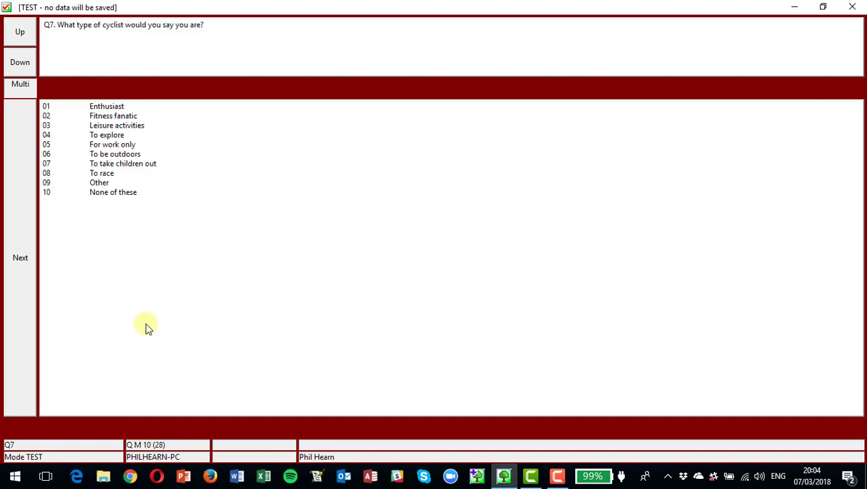
pyautogui.press('1')
pyautogui.press('Return')
pyautogui.press('1')
pyautogui.press('Return')
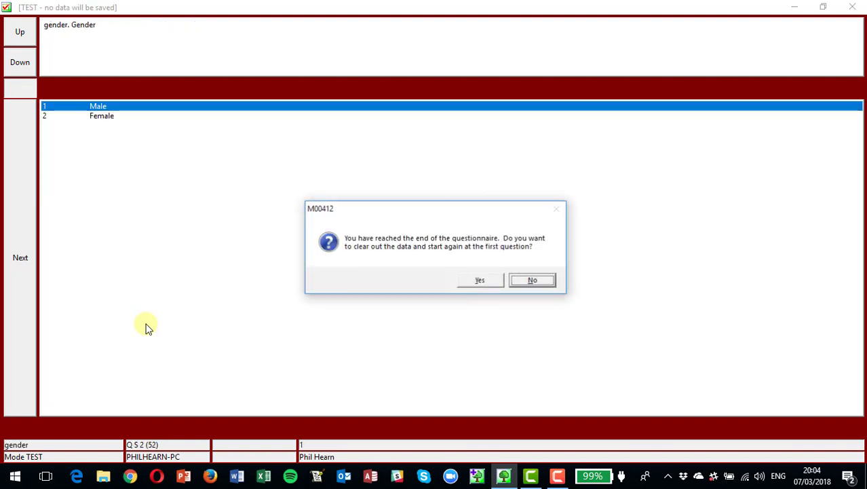
# Clear the answers and restart the test as serial number 2, answering q1 No, q2 1 kilometre and q2a Maybe.
pyautogui.click(477, 280)
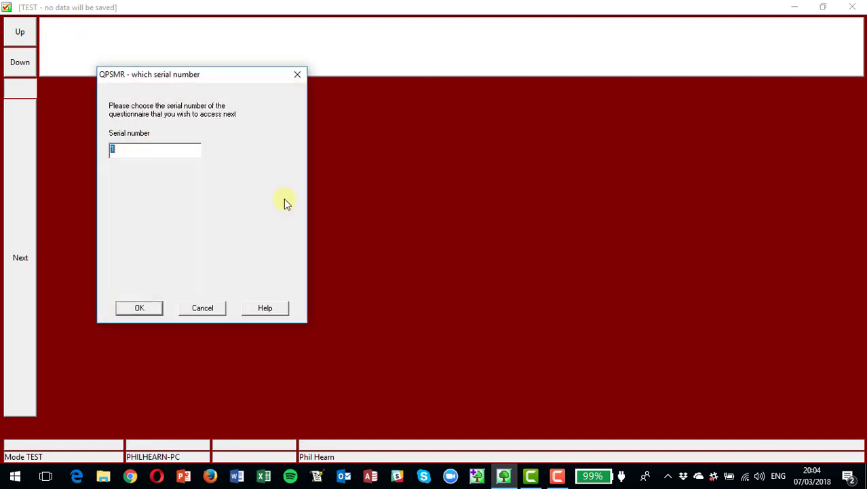
pyautogui.write('2')
pyautogui.click(145, 307)
pyautogui.press('2')
pyautogui.press('Return')
pyautogui.write('1')
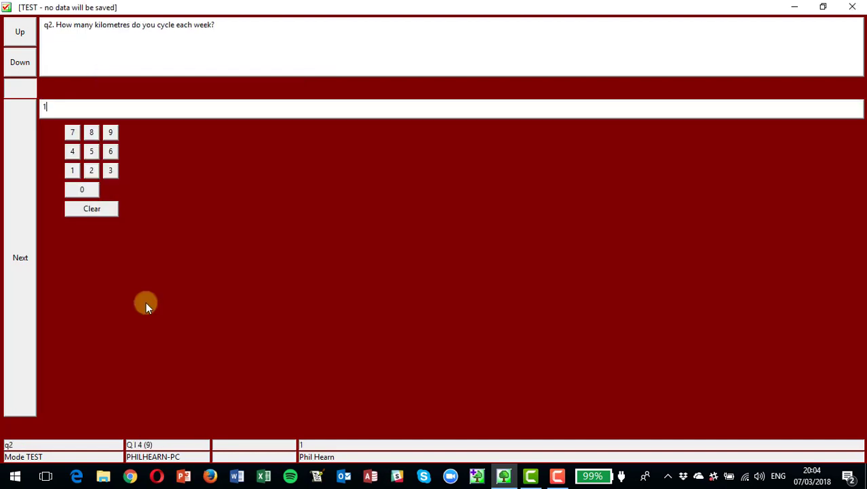
pyautogui.press('Return')
pyautogui.press('2')
pyautogui.press('Return')
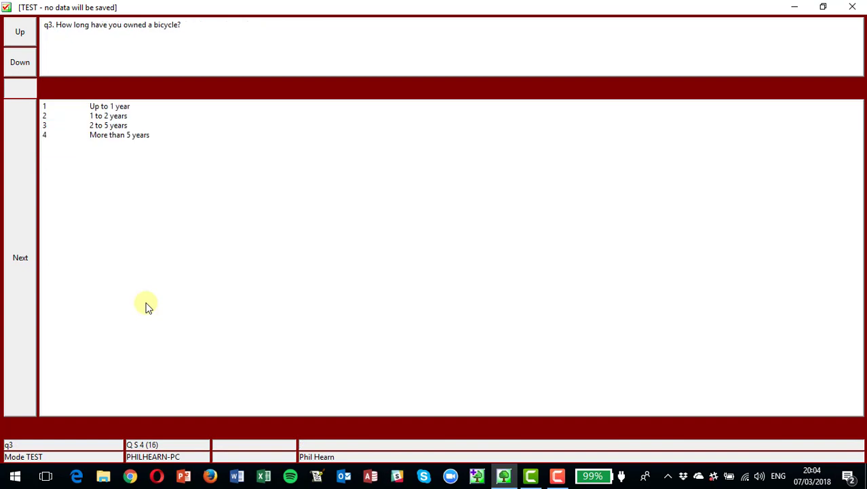
# Answer q3 with 1 to 2 years, then choose options 1, 2 and 1 for the three questions before Q7.
pyautogui.press('2')
pyautogui.press('Return')
pyautogui.press('1')
pyautogui.press('Return')
pyautogui.press('2')
pyautogui.press('Return')
pyautogui.press('1')
pyautogui.press('Return')
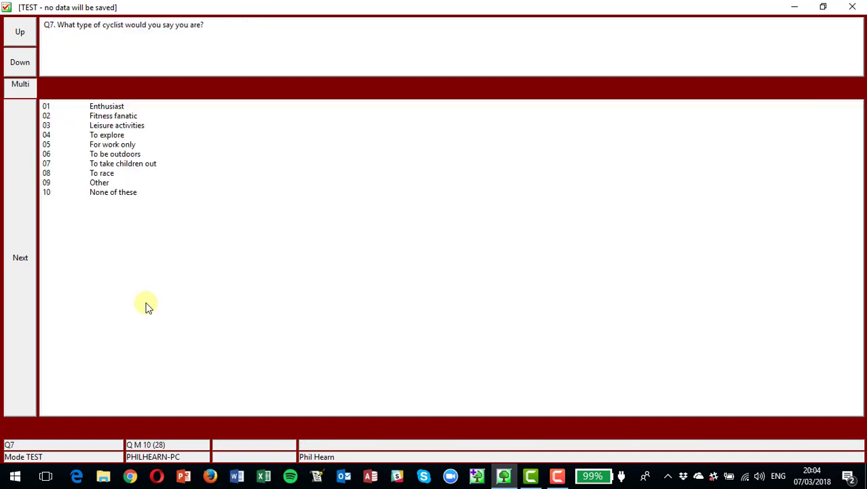
# Finish the second test interview with option 1 for Q7 and Male for gender, and exit the test.
pyautogui.press('1')
pyautogui.press('Return')
pyautogui.press('1')
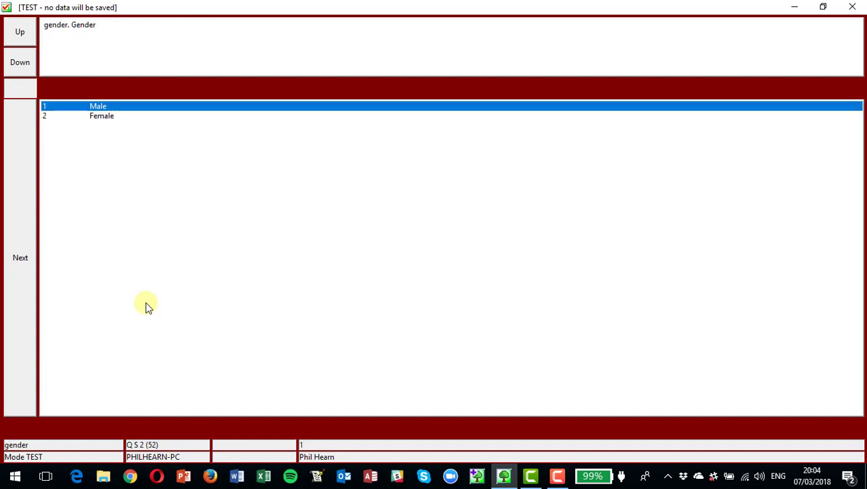
pyautogui.press('Return')
pyautogui.click(480, 281)
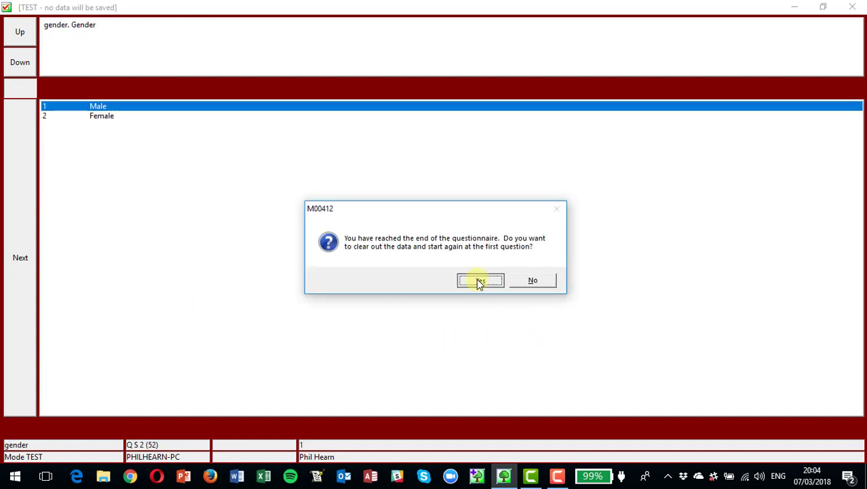
pyautogui.click(192, 311)
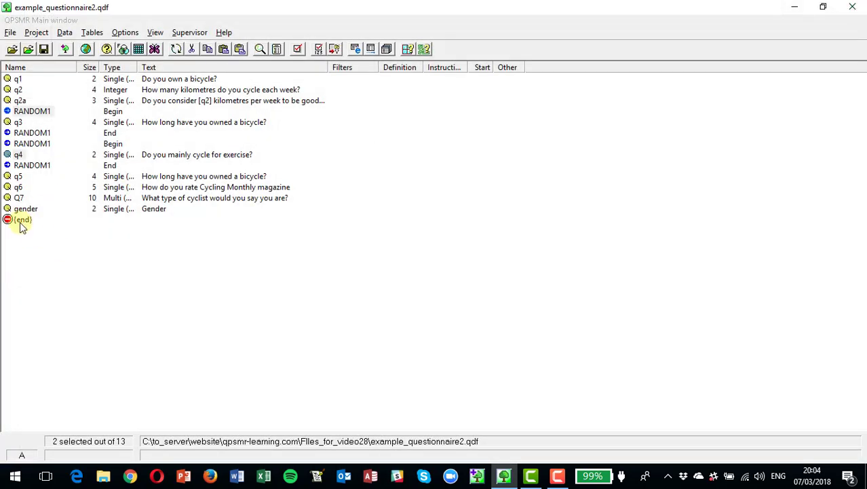
# Create a random question group named RANDOM2 with the entire RANDOM1 block of q3 and q4 as its first set.
pyautogui.click(30, 113)
pyautogui.keyDown('shift'); pyautogui.click(27, 165); pyautogui.keyUp('shift')
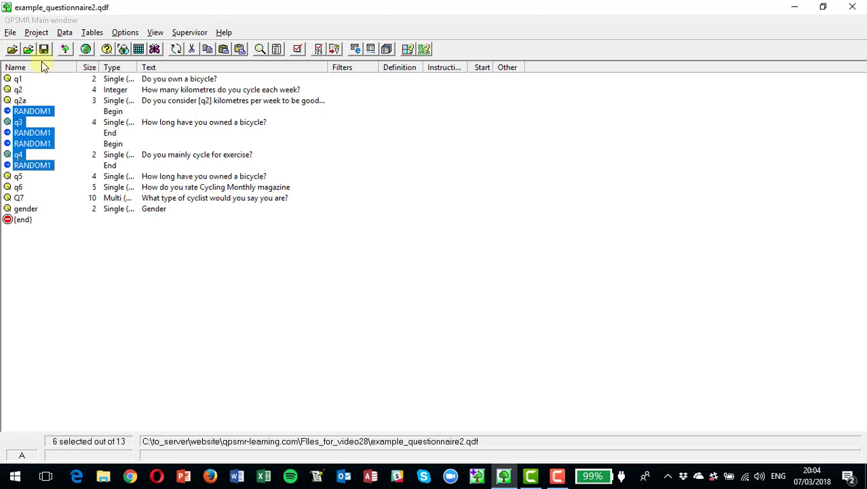
pyautogui.click(36, 33)
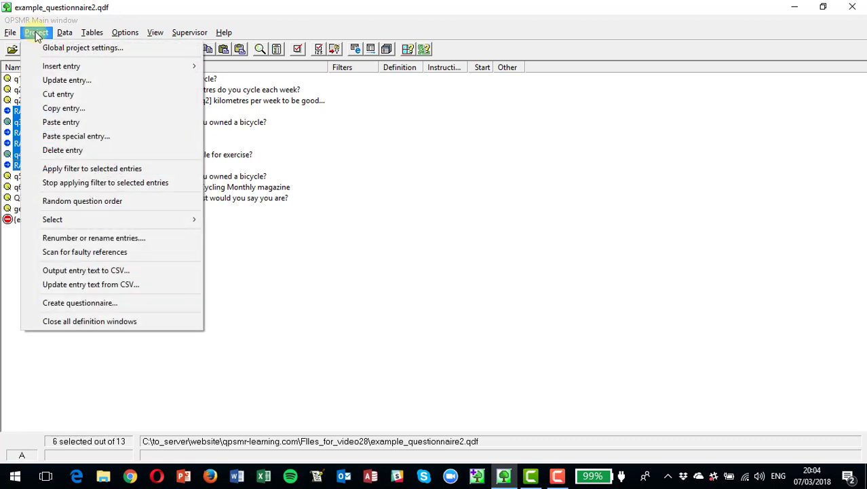
pyautogui.click(99, 201)
pyautogui.write('RANDOM2')
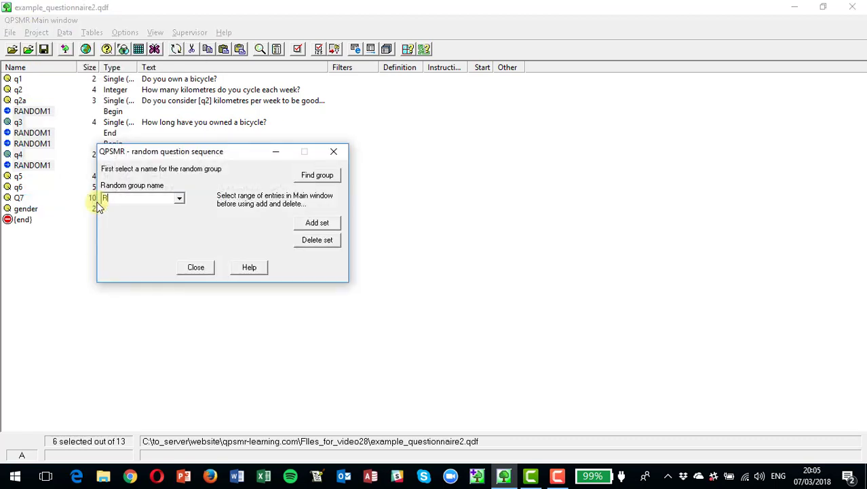
pyautogui.click(317, 223)
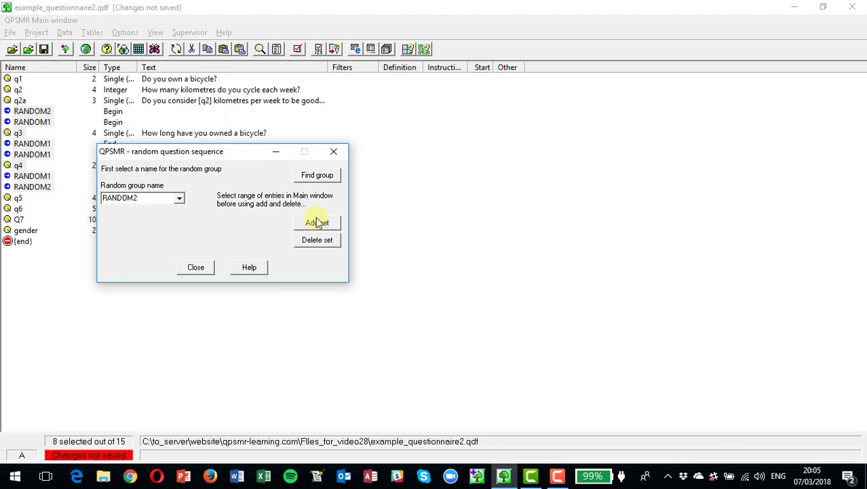
# Add q5 and q6 together as the second set of RANDOM2 and save the questionnaire.
pyautogui.click(18, 197)
pyautogui.keyDown('shift'); pyautogui.click(17, 209); pyautogui.keyUp('shift')
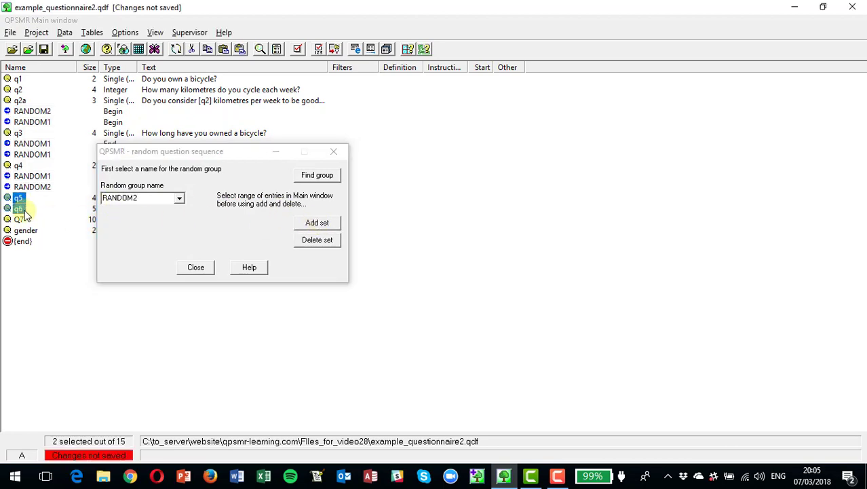
pyautogui.click(323, 222)
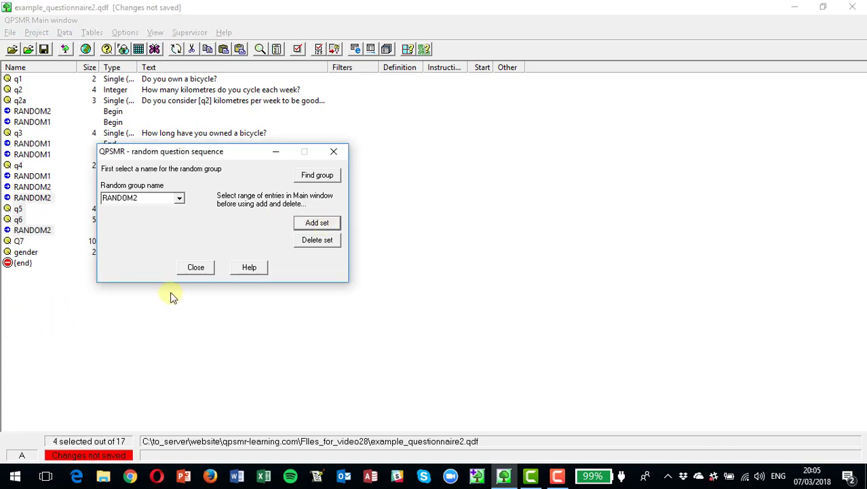
pyautogui.click(196, 268)
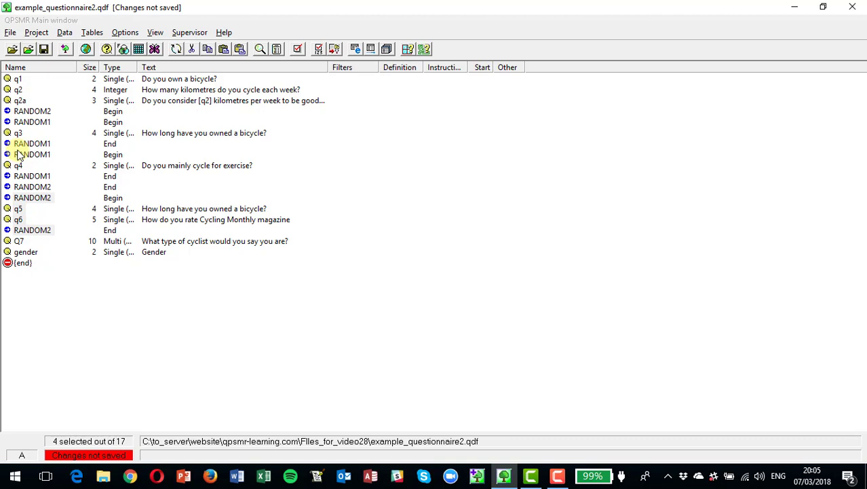
pyautogui.click(42, 49)
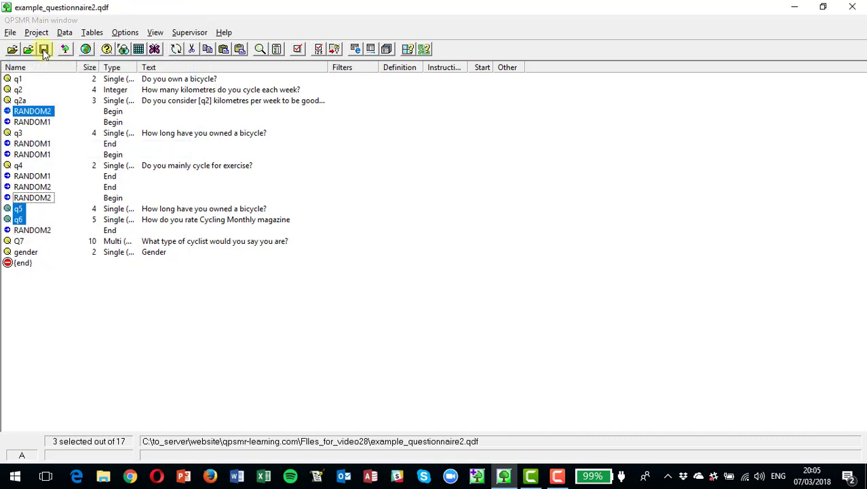
# Start a CAPI test interview with serial number 1 and answer q1 Yes, q2 as 2 kilometres and q2a Yes.
pyautogui.click(64, 32)
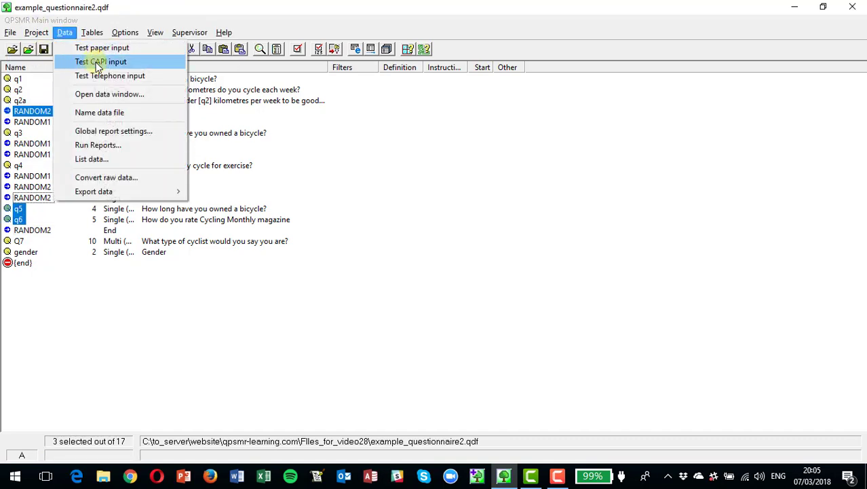
pyautogui.click(97, 62)
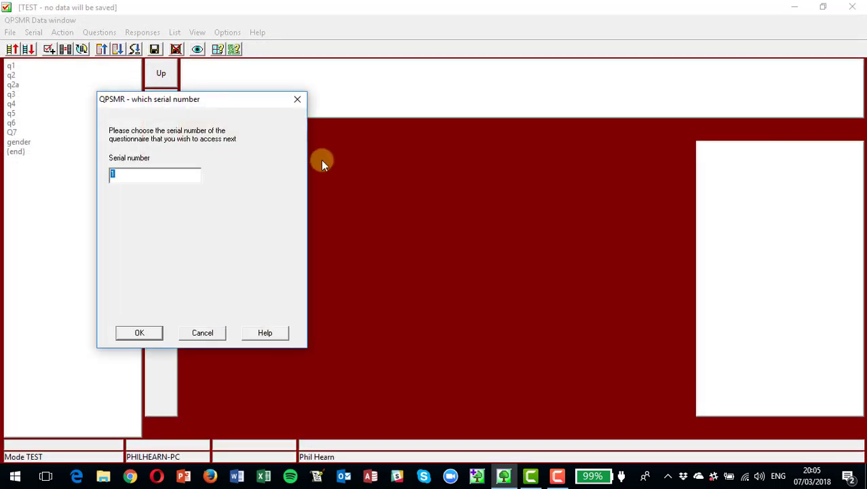
pyautogui.press('Return')
pyautogui.press('1')
pyautogui.press('Return')
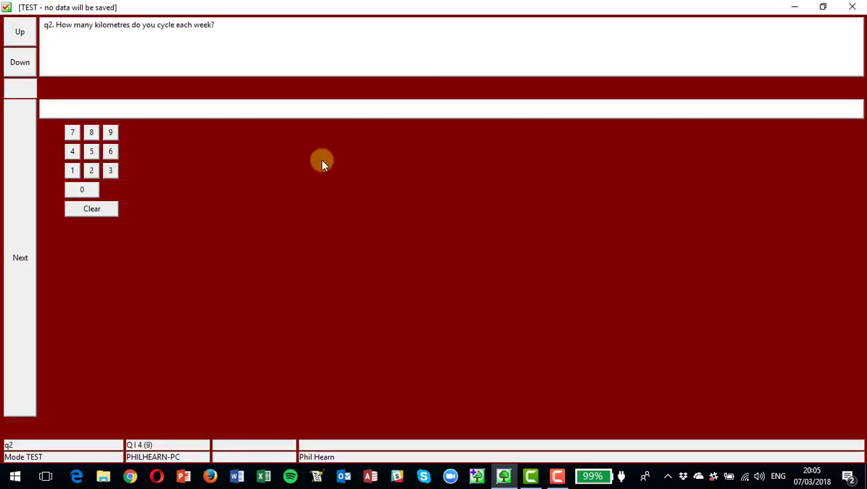
pyautogui.write('2')
pyautogui.press('Return')
pyautogui.press('1')
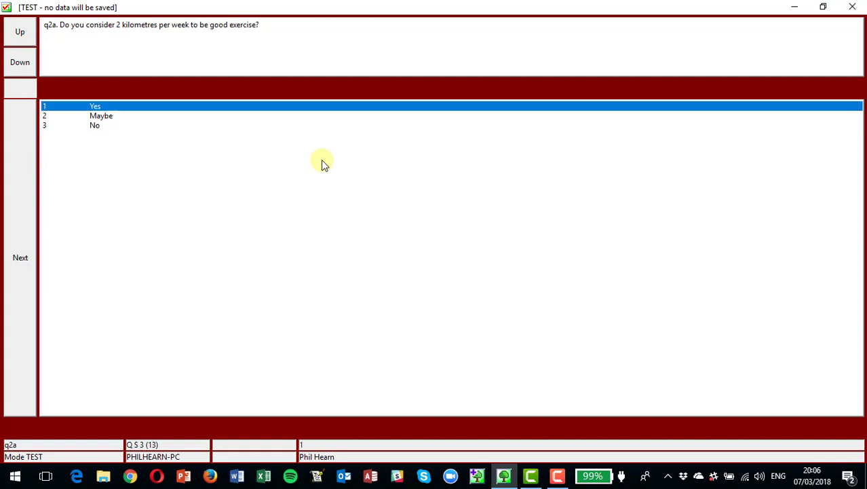
pyautogui.press('Return')
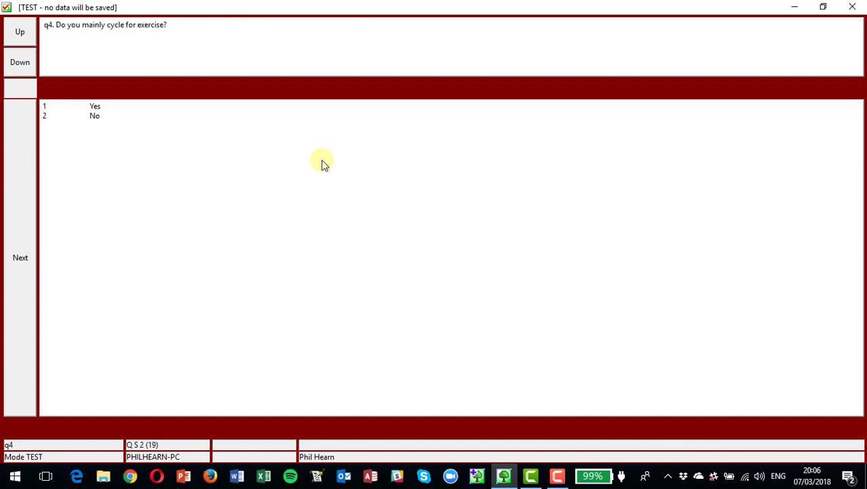
# Answer q4 with No, q3 with Up to 1 year, q5 with 1 to 2 years and q6 with Quite interesting.
pyautogui.press('2')
pyautogui.press('Return')
pyautogui.press('1')
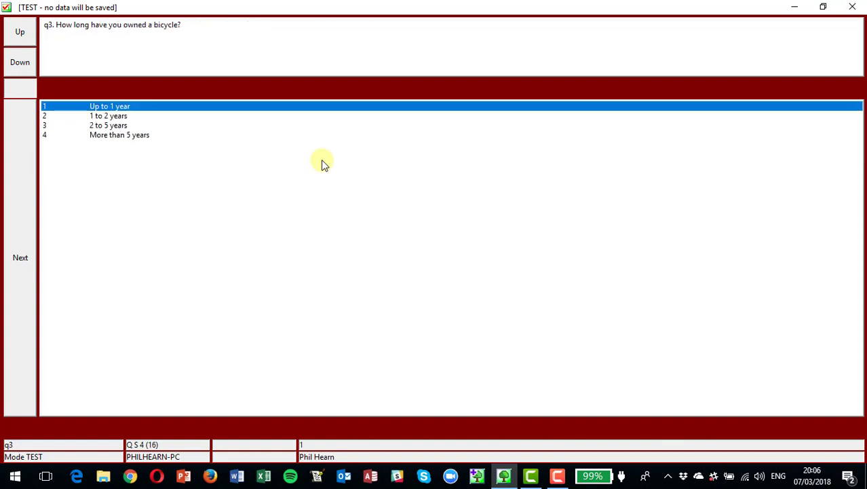
pyautogui.press('Return')
pyautogui.press('2')
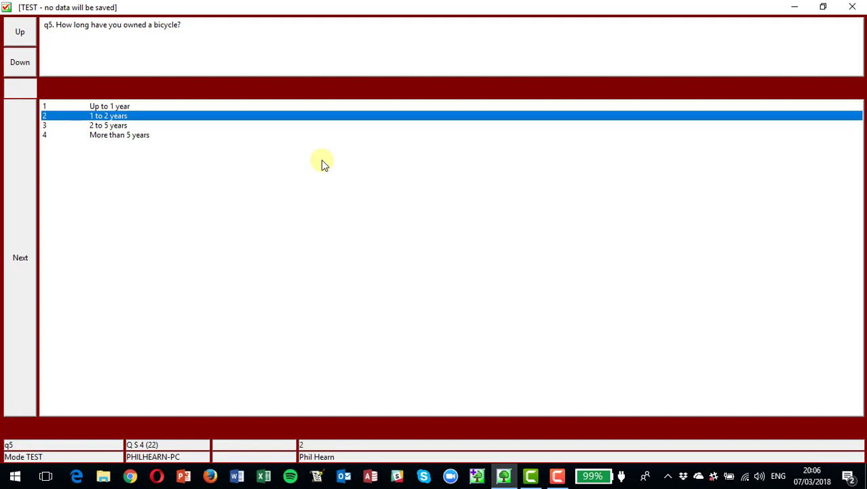
pyautogui.press('Return')
pyautogui.press('2')
pyautogui.press('Return')
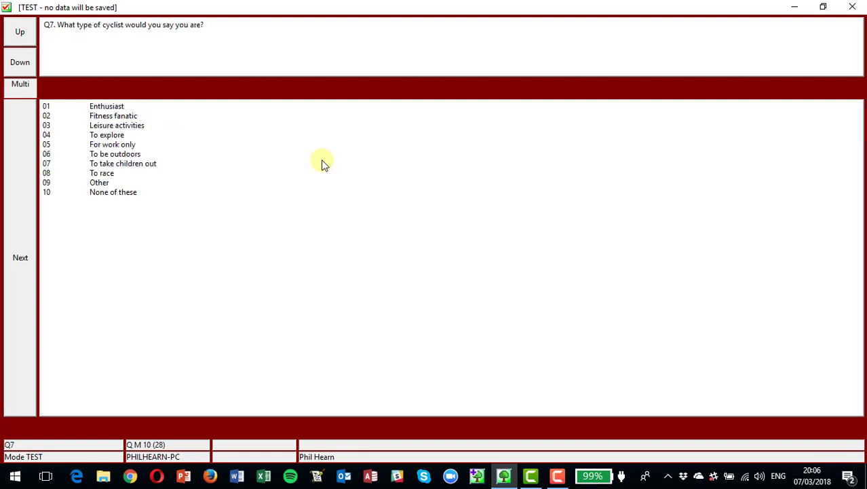
# Complete the test interview with Enthusiast for Q7 and Male for gender.
pyautogui.press('1')
pyautogui.press('Return')
pyautogui.press('1')
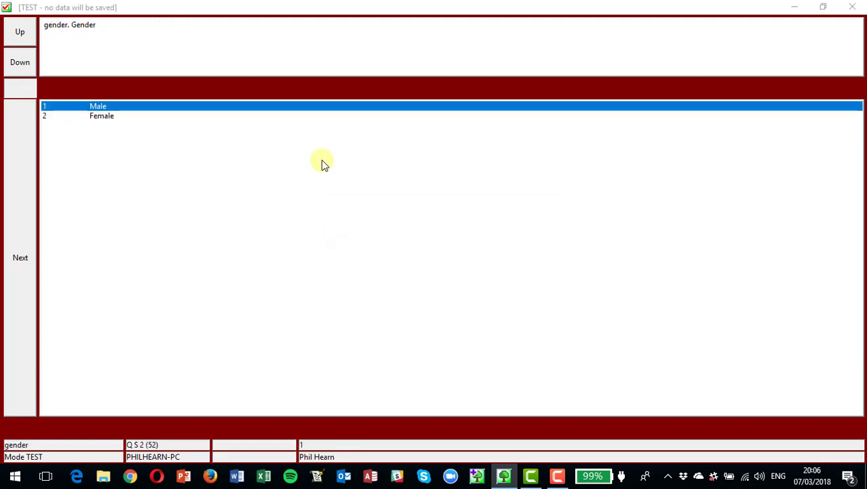
pyautogui.press('Return')
pyautogui.press('Return')
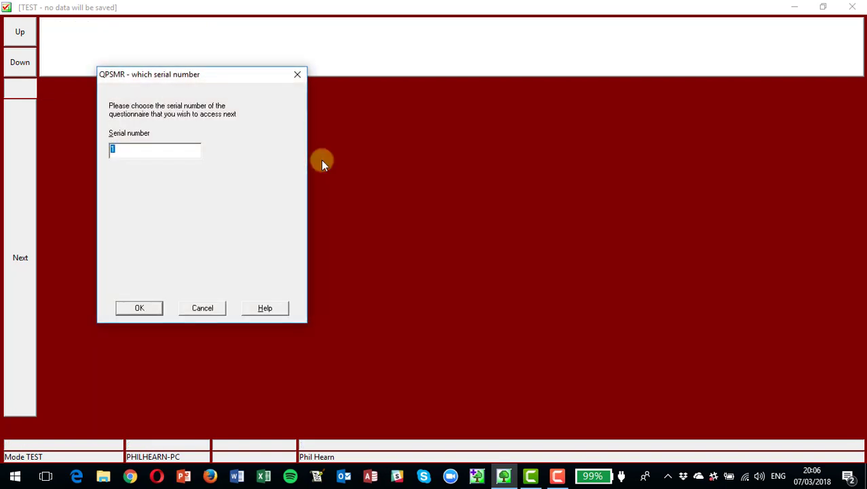
# Start another test interview with serial number 44 and answer q1 No, q2 as 1 kilometre and q2a Maybe.
pyautogui.write('44')
pyautogui.press('Return')
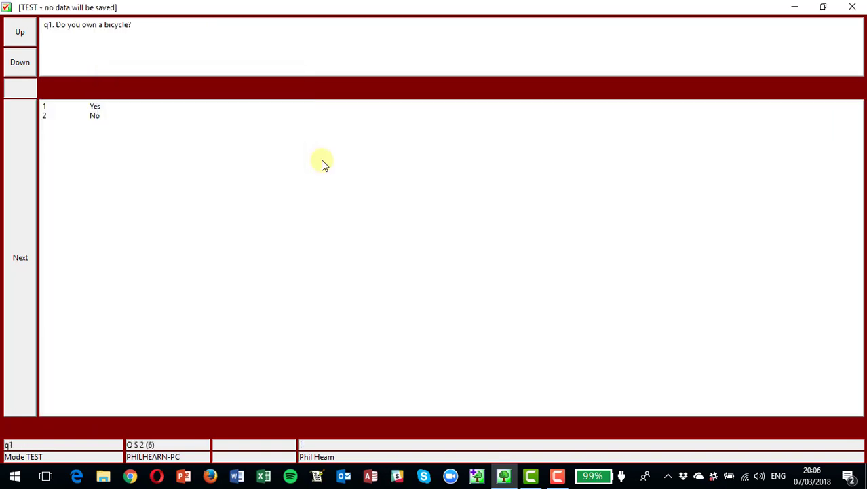
pyautogui.press('2')
pyautogui.press('Return')
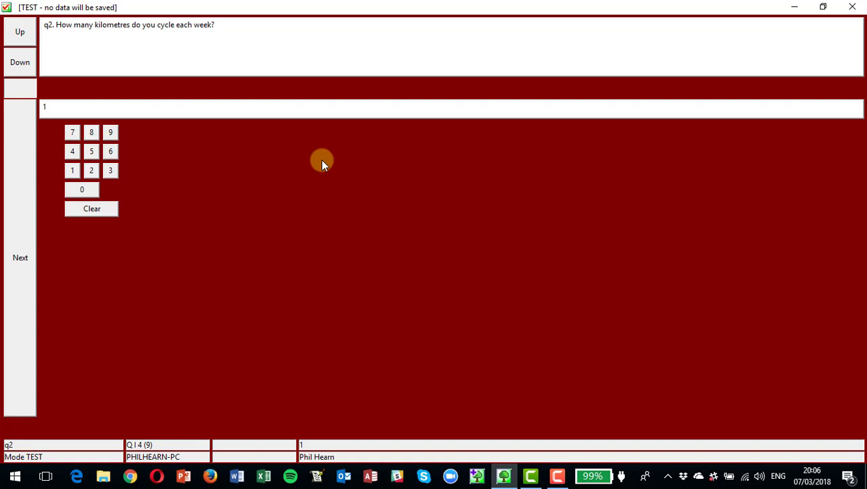
pyautogui.press('Return')
pyautogui.press('2')
pyautogui.press('Return')
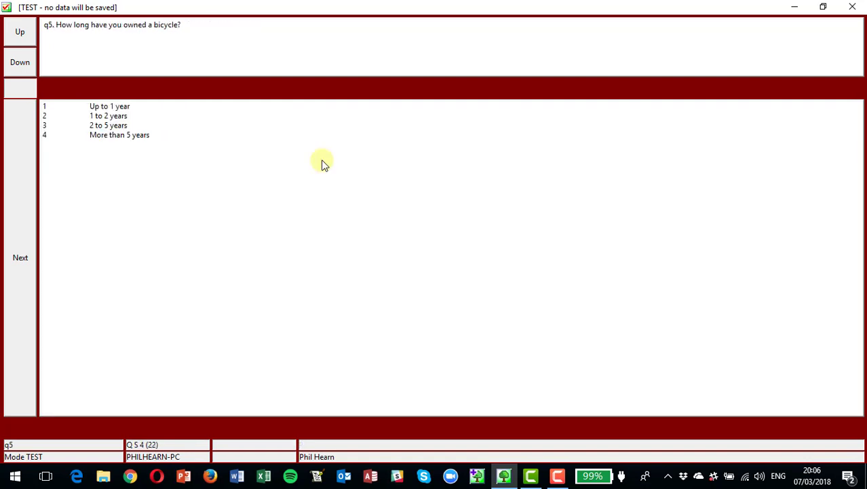
# Answer q5 with 2 to 5 years, q6 with Very interesting, q3 with 1 to 2 years and q4 with Yes.
pyautogui.press('3')
pyautogui.press('Return')
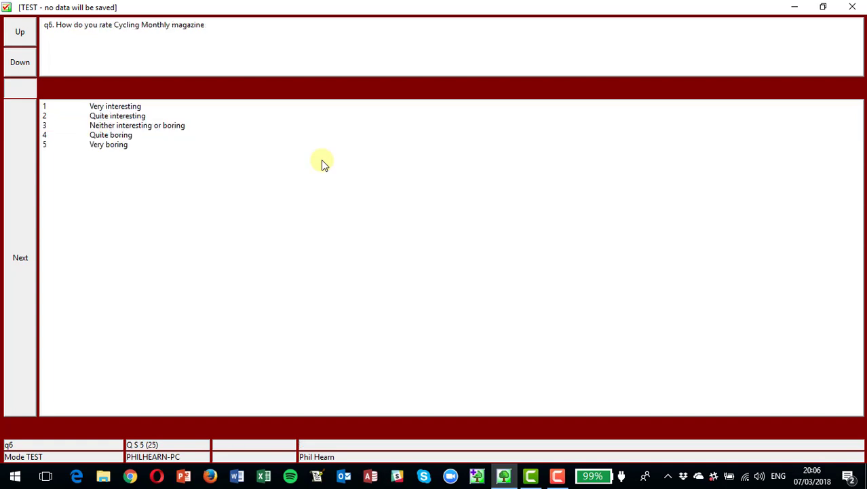
pyautogui.press('1')
pyautogui.press('Return')
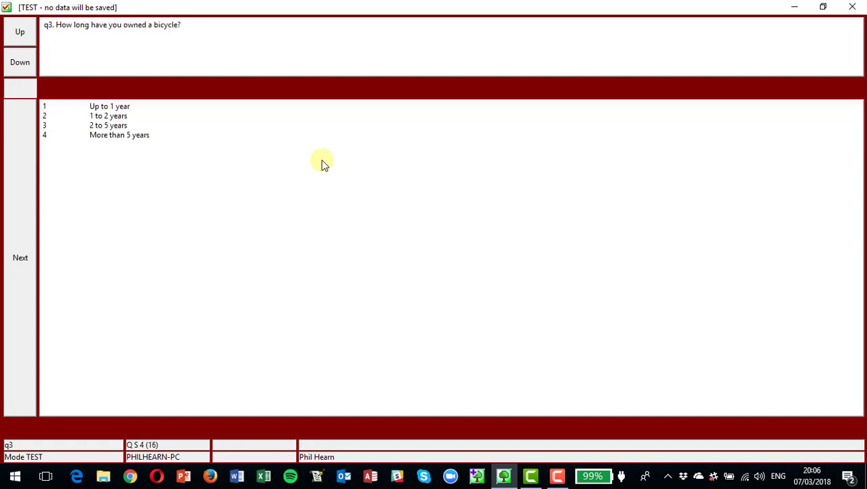
pyautogui.press('2')
pyautogui.press('Return')
pyautogui.press('1')
pyautogui.press('Return')
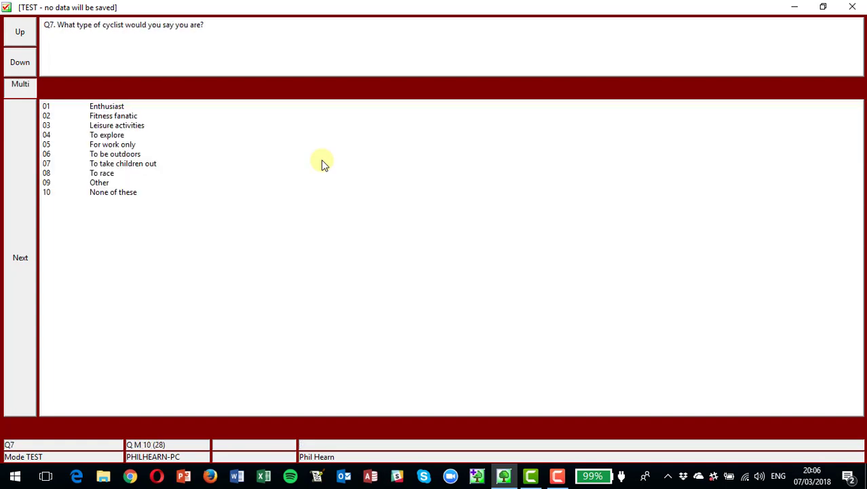
# Complete the interview with Enthusiast for Q7 and Female for gender.
pyautogui.press('1')
pyautogui.press('Return')
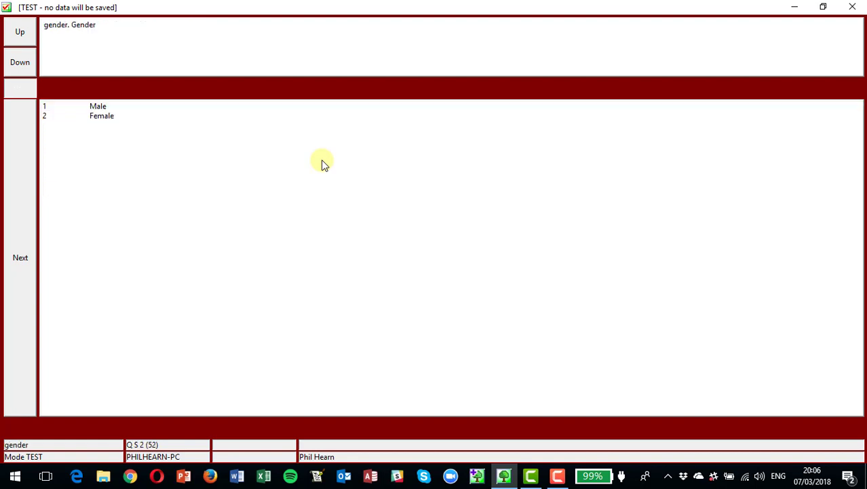
pyautogui.press('2')
pyautogui.press('Return')
pyautogui.press('Return')
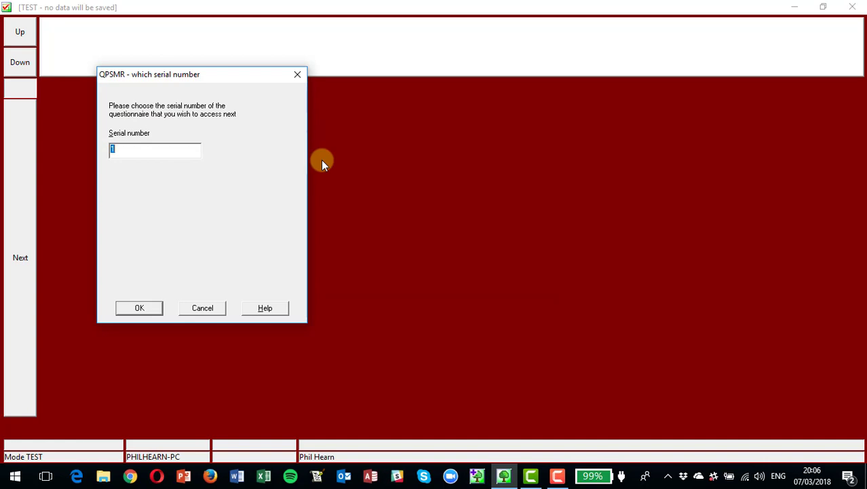
# Start a further test interview with serial number 1 and answer q1 No, q2 as 5 kilometres and q2a Maybe.
pyautogui.write('1')
pyautogui.press('Return')
pyautogui.press('2')
pyautogui.press('Return')
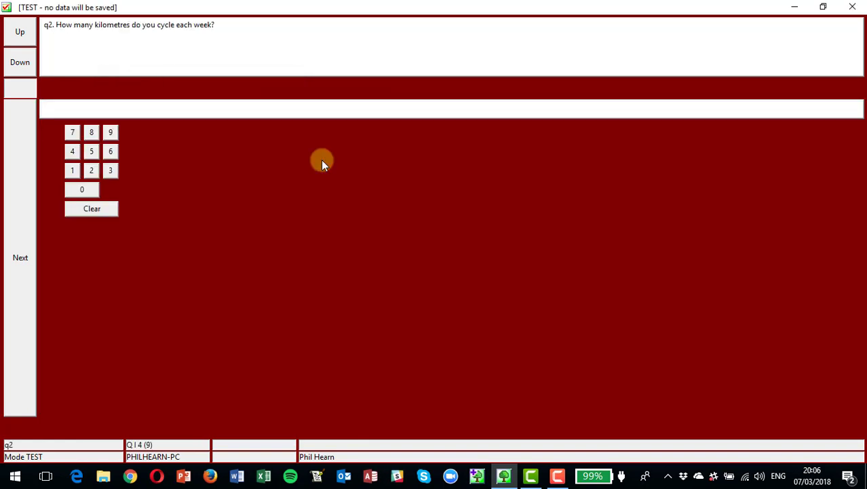
pyautogui.write('5')
pyautogui.press('Return')
pyautogui.press('2')
pyautogui.press('Return')
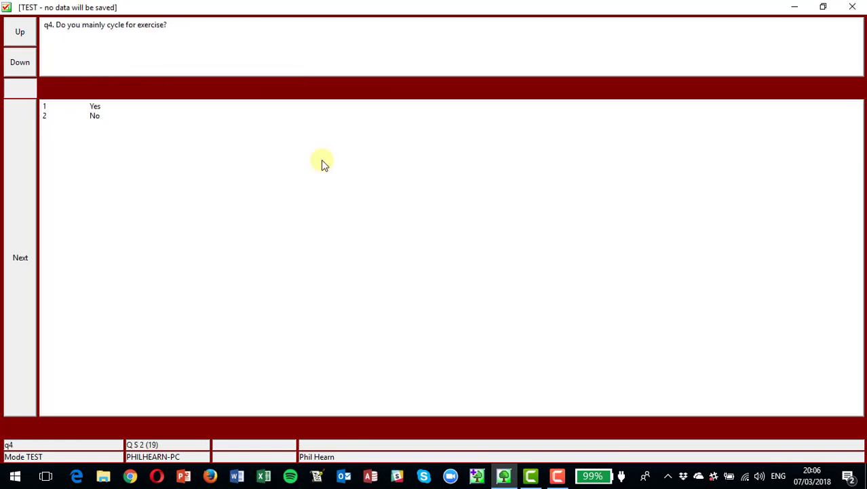
# Answer q4 No, q3 Up to 1 year, q5 1 to 2 years and q6 Quite interesting, and exit the test.
pyautogui.press('2')
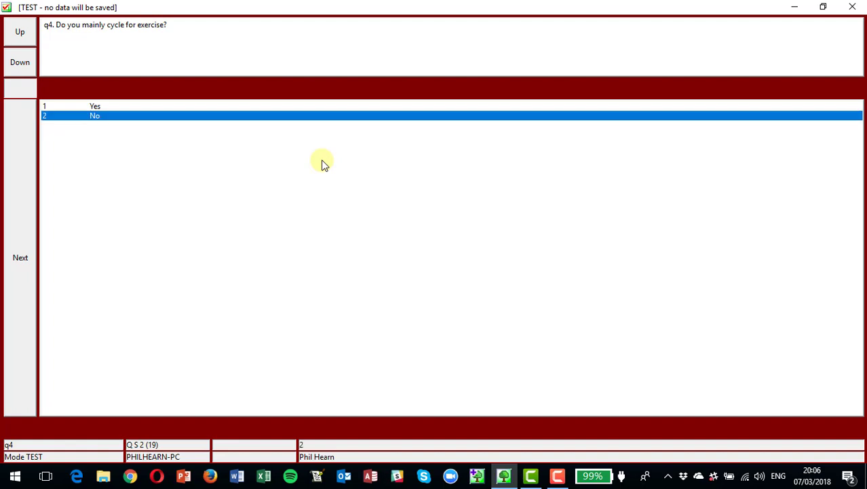
pyautogui.press('Return')
pyautogui.press('1')
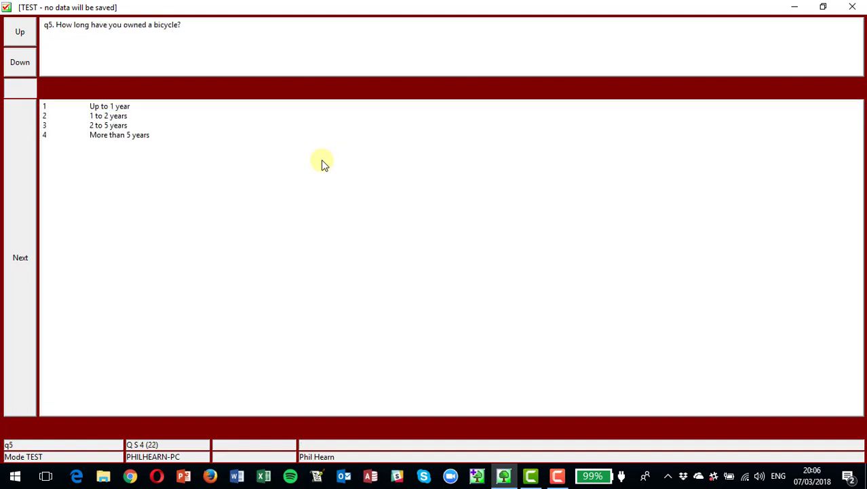
pyautogui.press('2')
pyautogui.press('2')
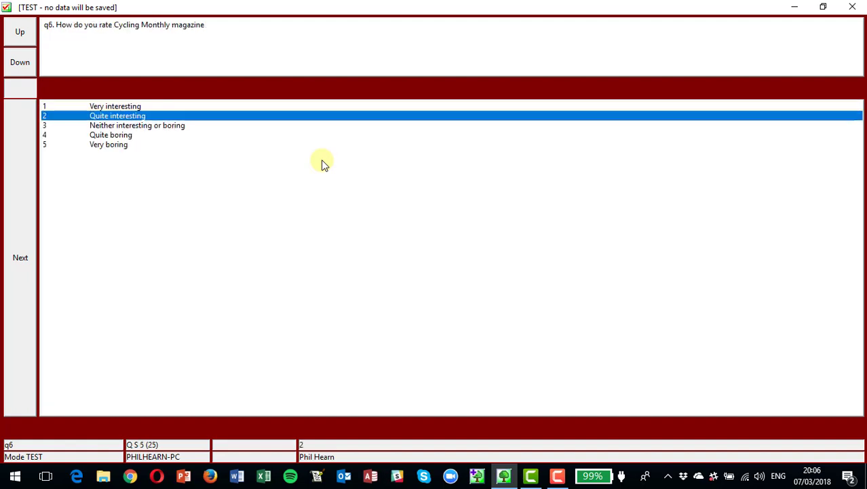
pyautogui.click(853, 9)
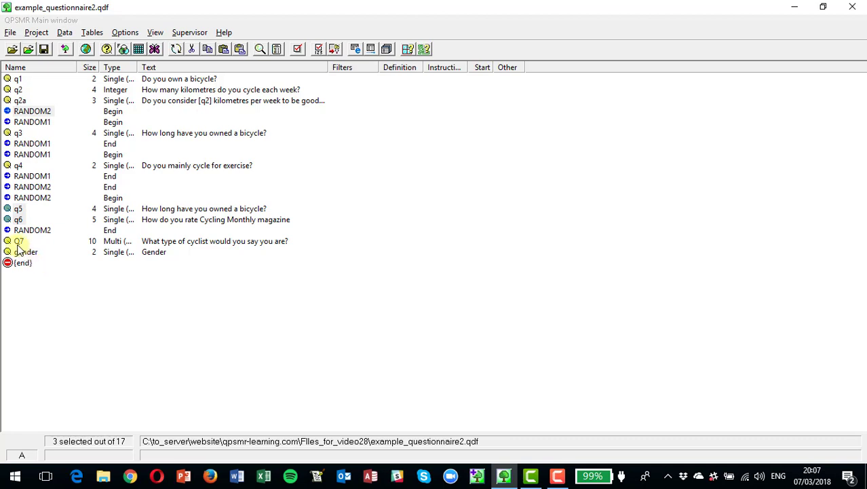
# Turn on randomised responses for Q7 and set its Other response to a fixed position.
pyautogui.doubleClick(19, 242)
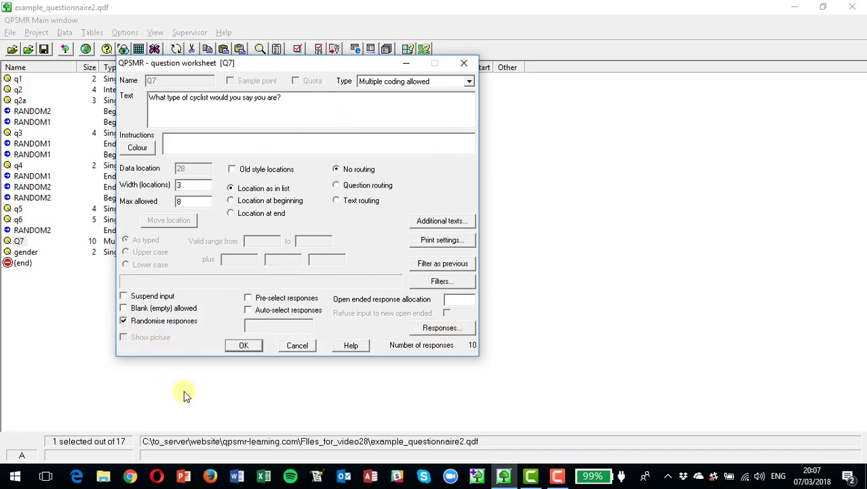
pyautogui.click(438, 329)
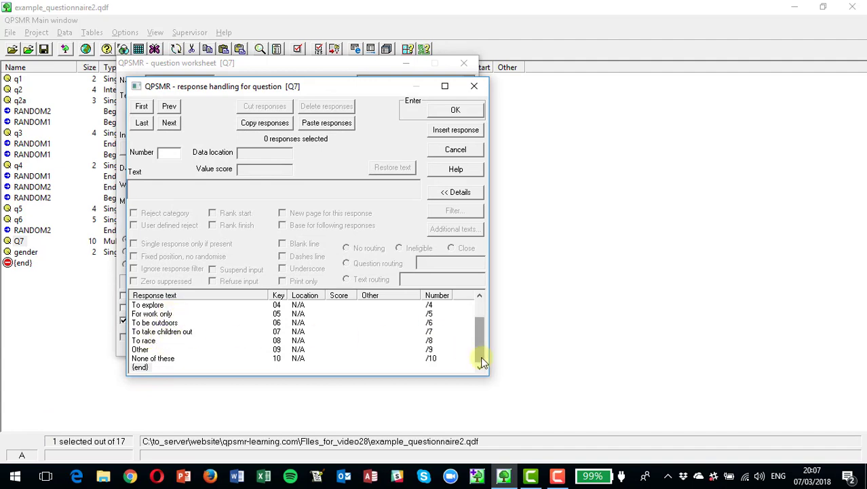
pyautogui.moveTo(480, 354)
pyautogui.mouseDown()
pyautogui.moveTo(482, 334)
pyautogui.moveTo(481, 358)
pyautogui.mouseUp()
pyautogui.click(141, 349)
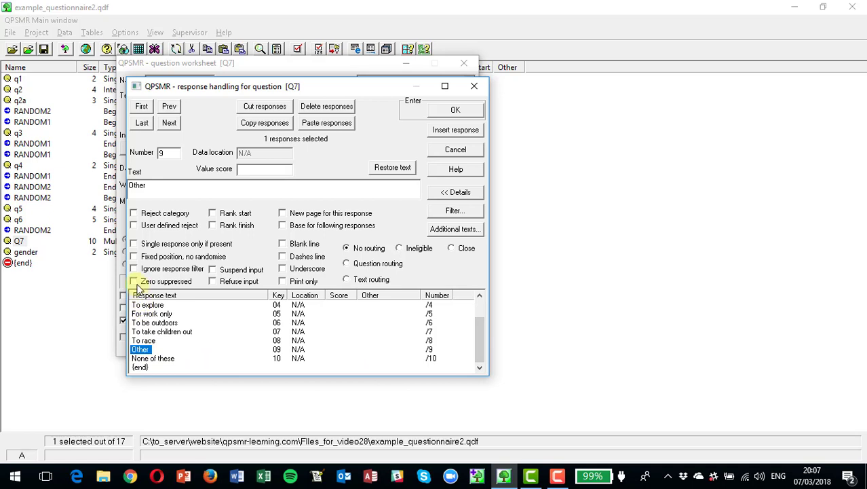
pyautogui.click(134, 257)
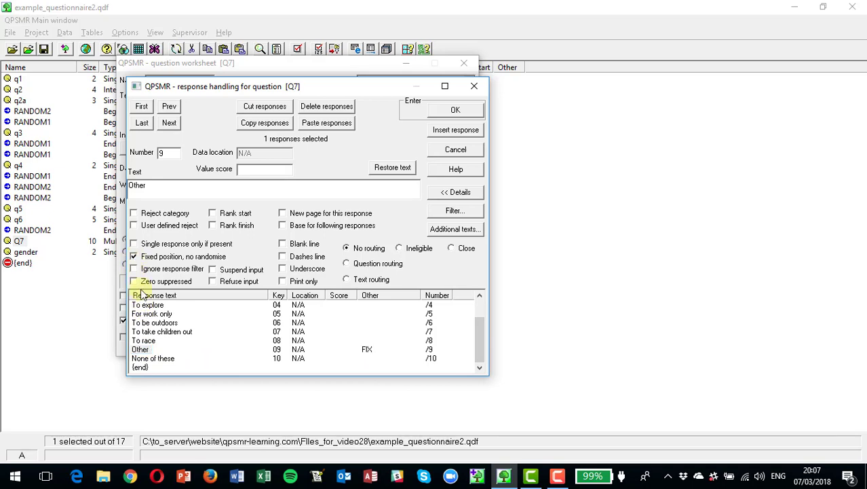
# Set Q7's None of these response to a fixed position, accept the question's changes and save the questionnaire.
pyautogui.click(154, 358)
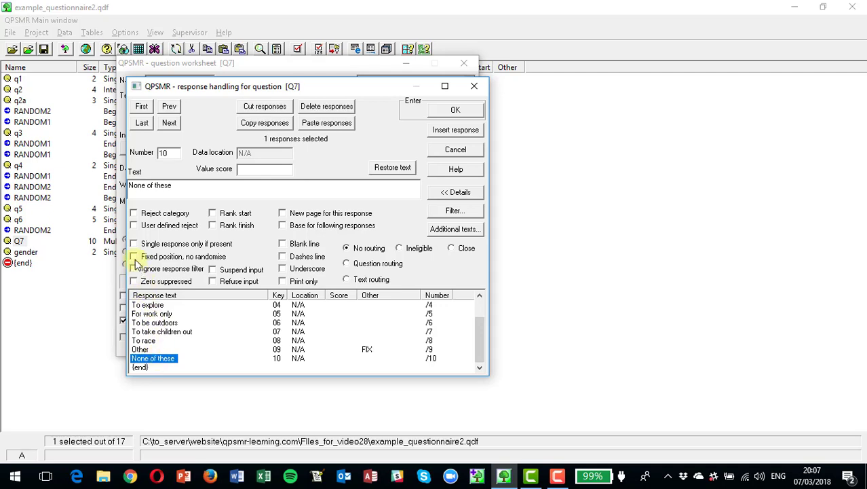
pyautogui.click(134, 258)
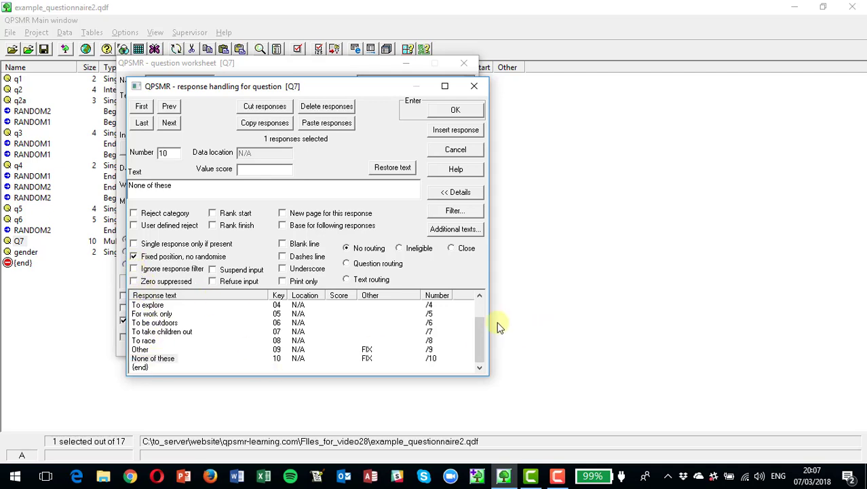
pyautogui.click(457, 110)
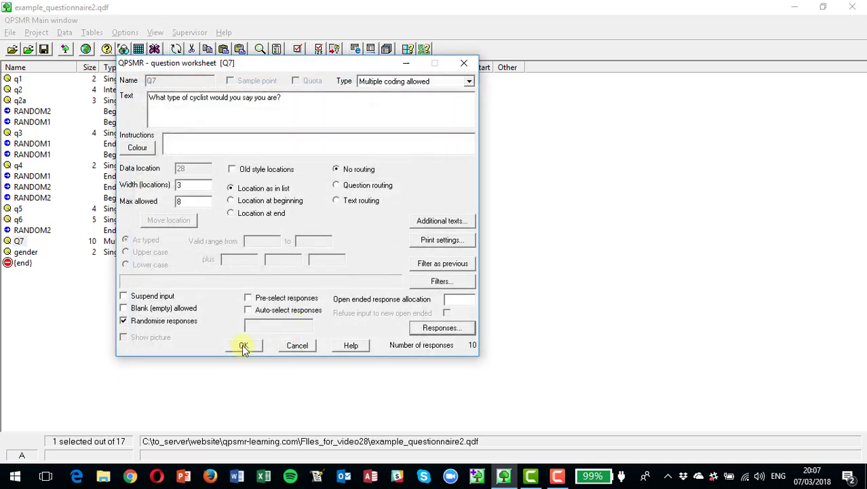
pyautogui.click(244, 347)
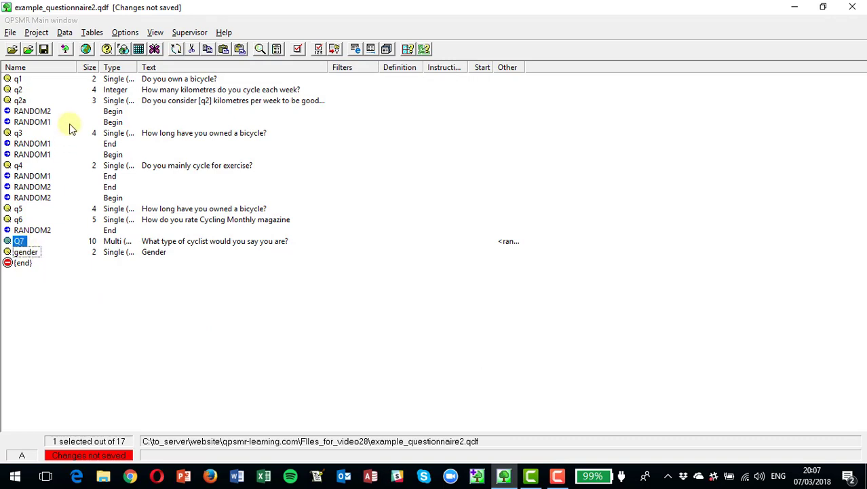
pyautogui.click(45, 48)
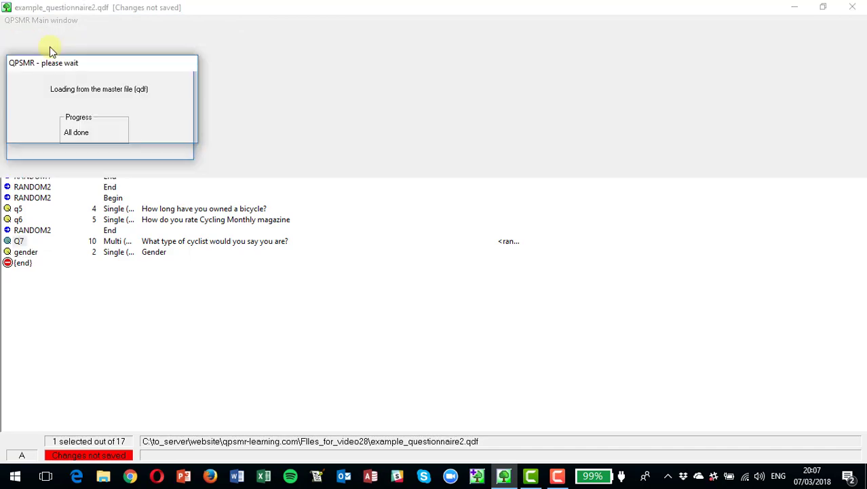
# Start a new CAPI test interview and answer q1 Yes, q2 as 9 kilometres and q2a Maybe.
pyautogui.click(61, 34)
pyautogui.click(82, 61)
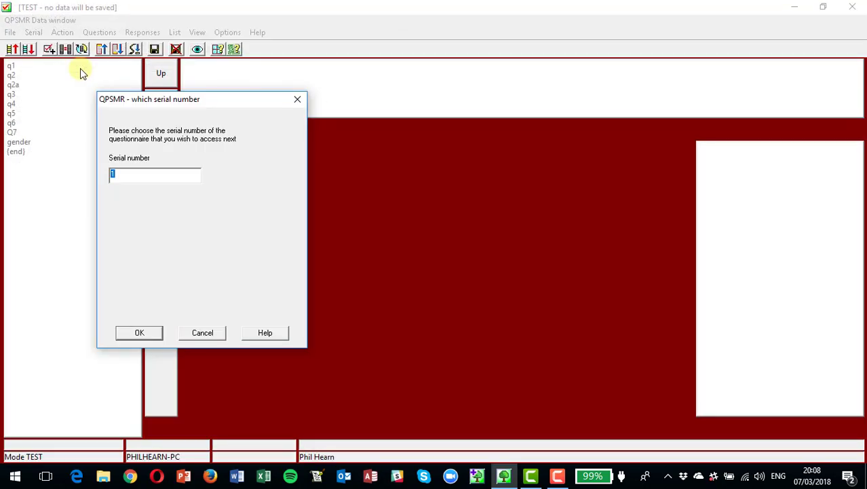
pyautogui.press('Return')
pyautogui.press('1')
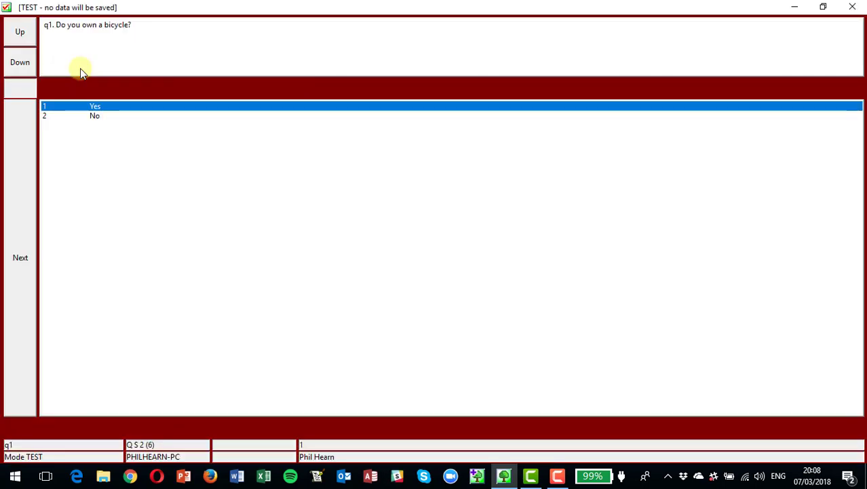
pyautogui.press('Return')
pyautogui.write('6')
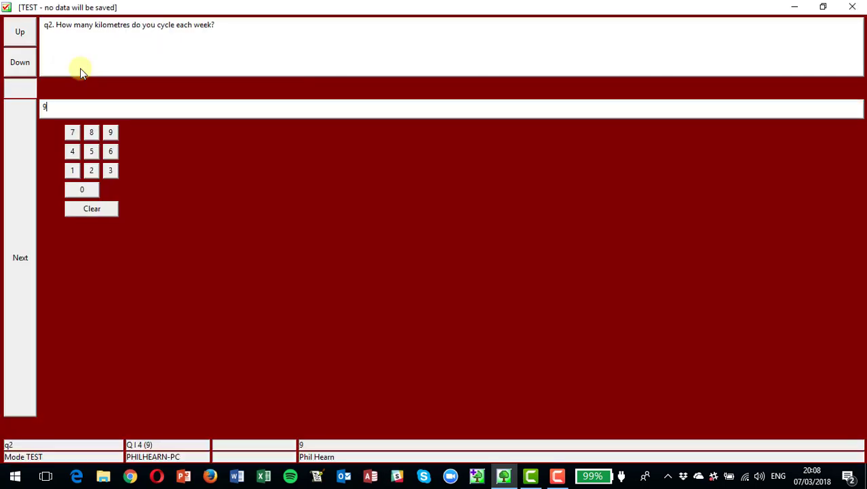
pyautogui.press('Return')
pyautogui.press('2')
pyautogui.press('Return')
# Answer q4 Yes, q3 Up to 1 year, q5 1 to 2 years and q6 Quite interesting to reach Q7.
pyautogui.press('1')
pyautogui.press('Return')
pyautogui.press('1')
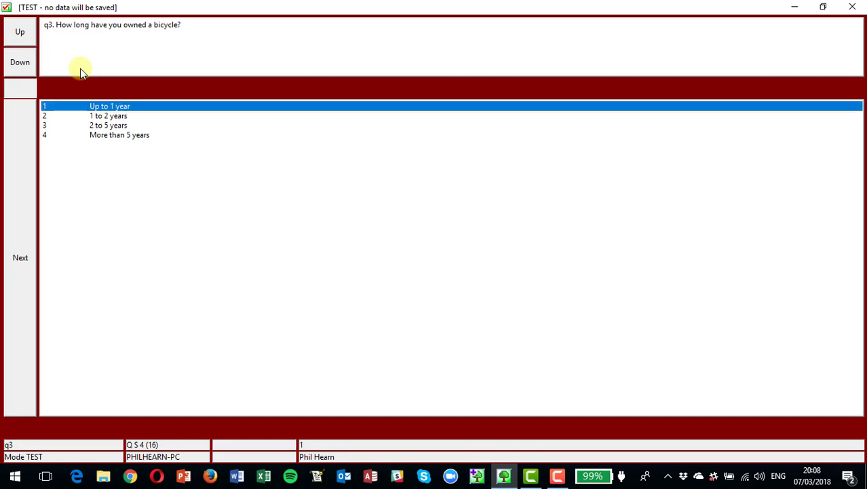
pyautogui.press('Return')
pyautogui.press('2')
pyautogui.press('Return')
pyautogui.press('2')
pyautogui.press('Return')
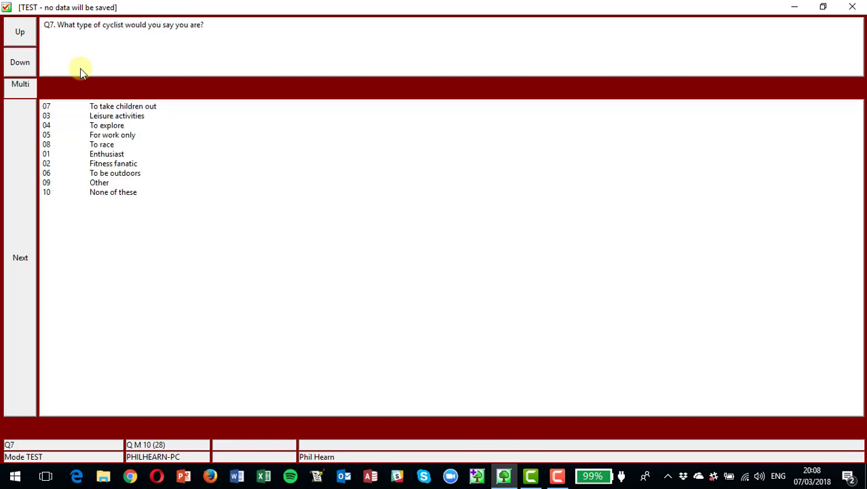